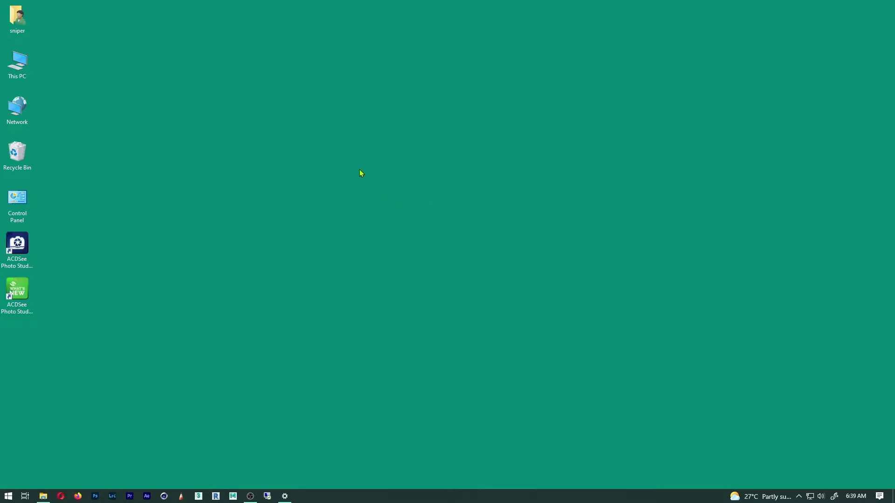
- Check the device name in this PC's properties, and look at the PC renaming dialog without changing the name
right_click(25, 65)
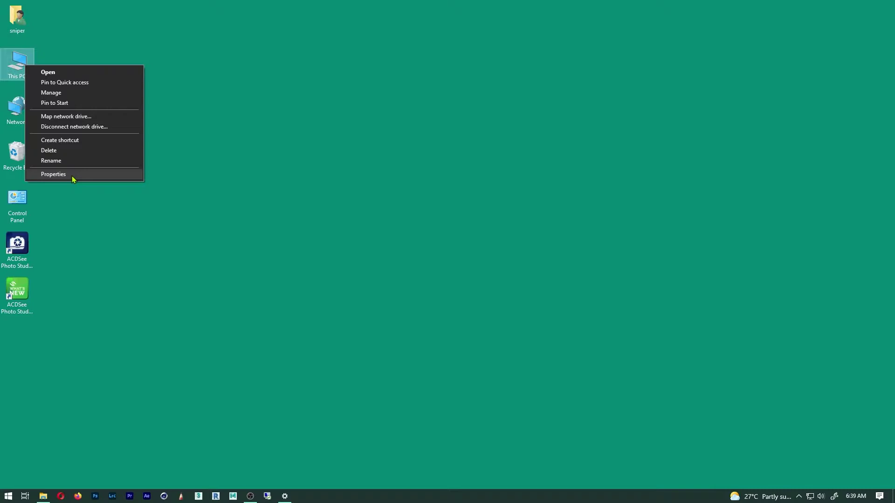
left_click(53, 175)
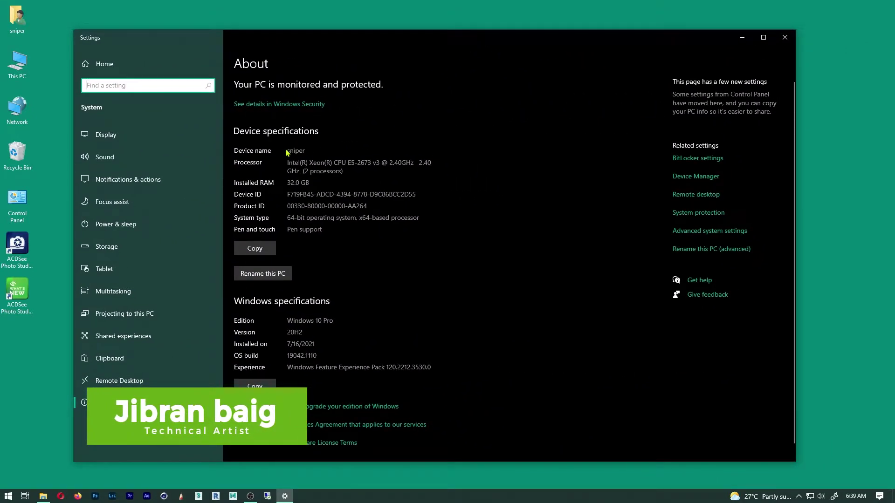
left_click_drag(287, 152, 315, 150)
left_click(332, 148)
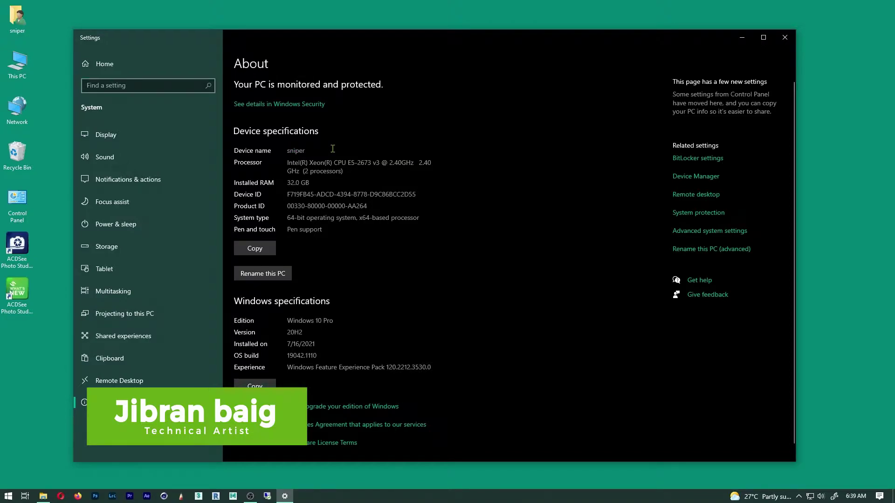
double_click(300, 150)
left_click(511, 199)
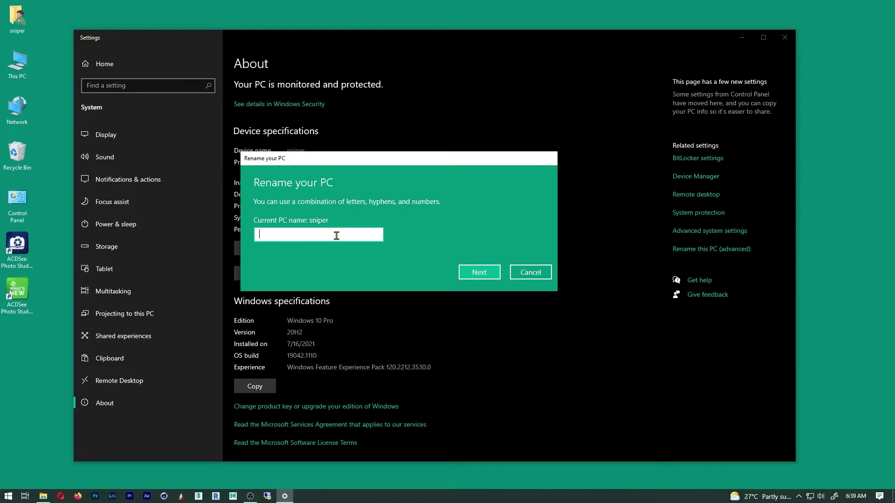
left_click(539, 272)
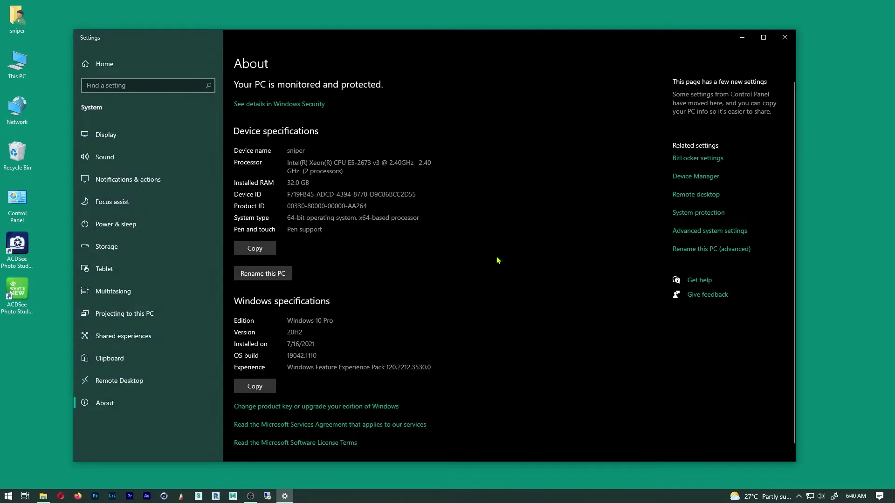
- Open the properties of the wired Ethernet adapter from the network adapter options
right_click(811, 498)
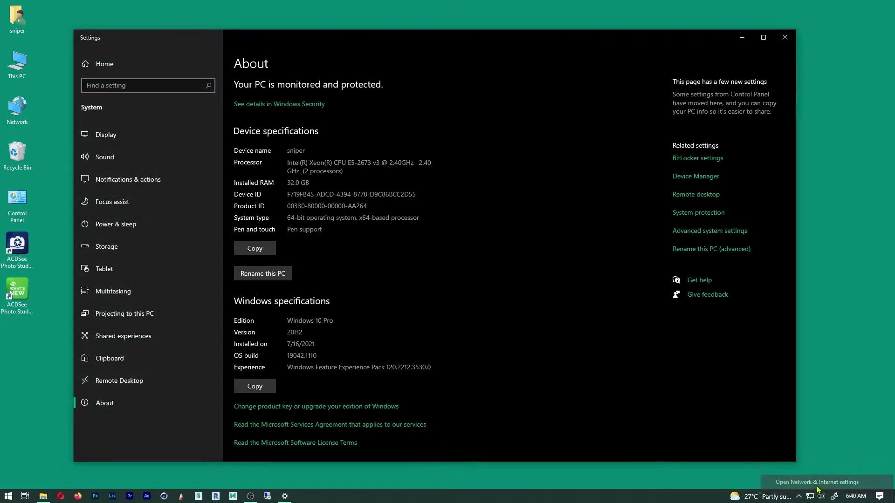
left_click(818, 483)
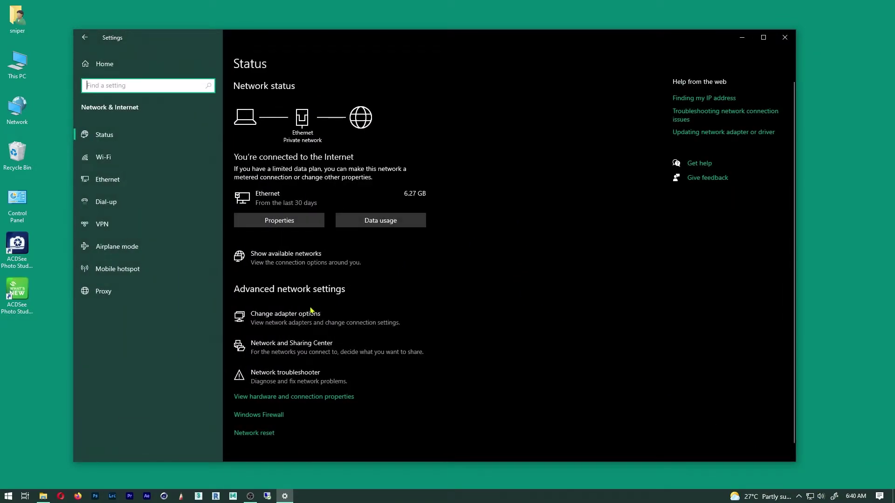
left_click(288, 317)
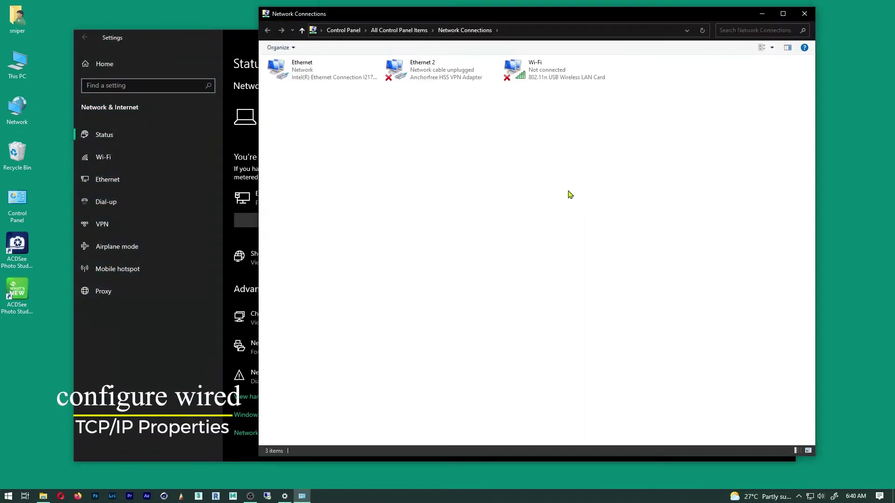
left_click(309, 70)
right_click(308, 69)
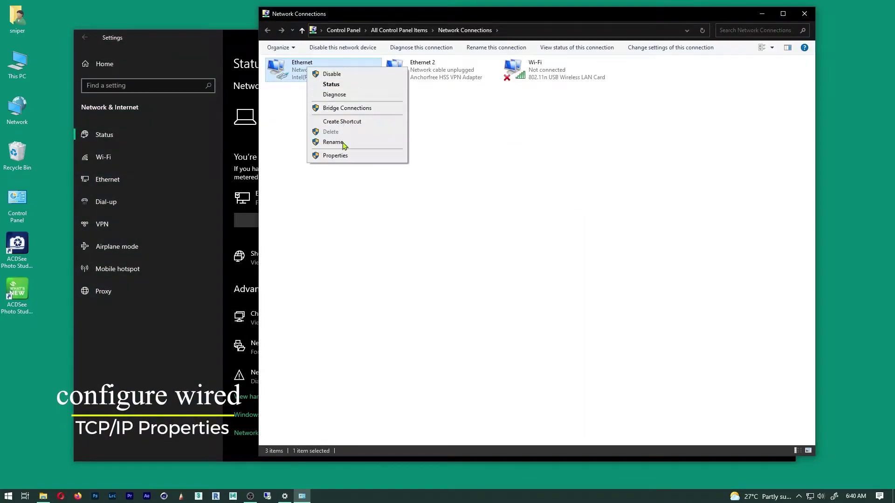
left_click(343, 154)
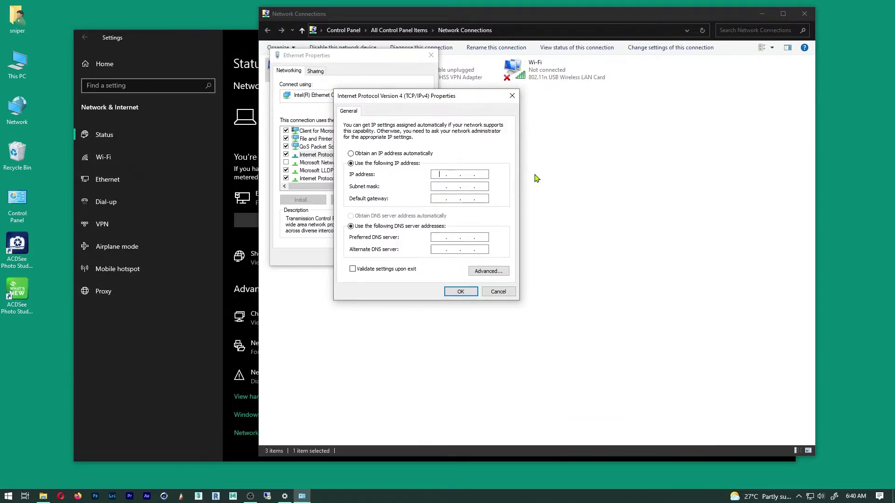
- Set the Ethernet adapter's IPv4 address to 192.168.0.101 with subnet mask 255.255.255.0
type("192 . 168 . 0 . 101")
key("Tab")
- Enter the default gateway and DNS servers, including 8.8.8.8, in the IPv4 settings, then apply them and close the adapter properties
left_click(439, 199)
left_click(442, 200)
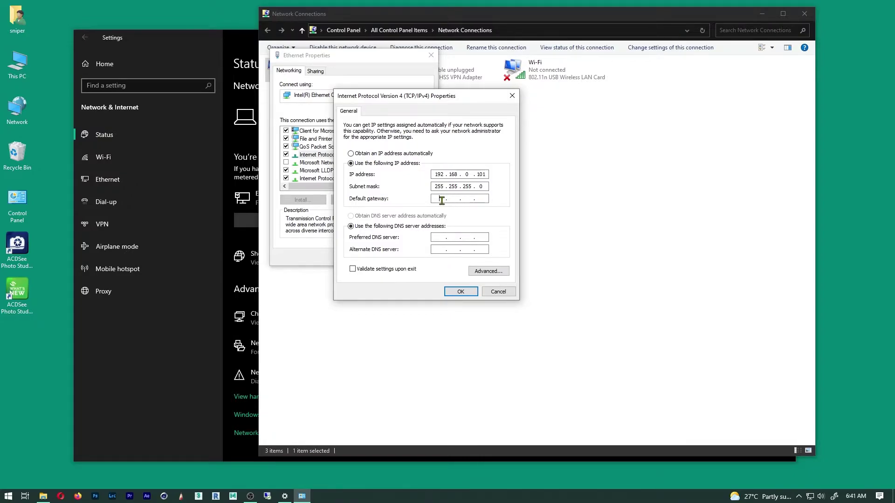
left_click(469, 199)
left_click(452, 199)
left_click(441, 199)
type("192 . 168 . 0")
key("Tab")
key("Tab")
type("19216808.8.8.8")
left_click(460, 292)
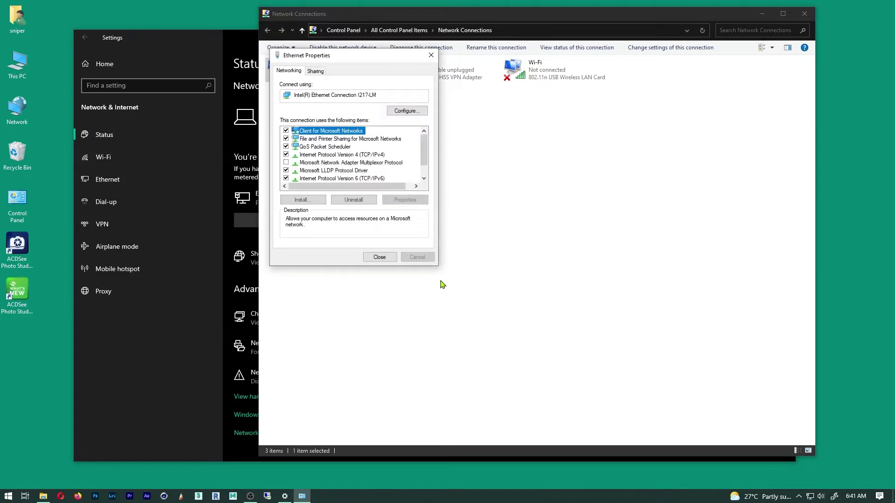
left_click(375, 257)
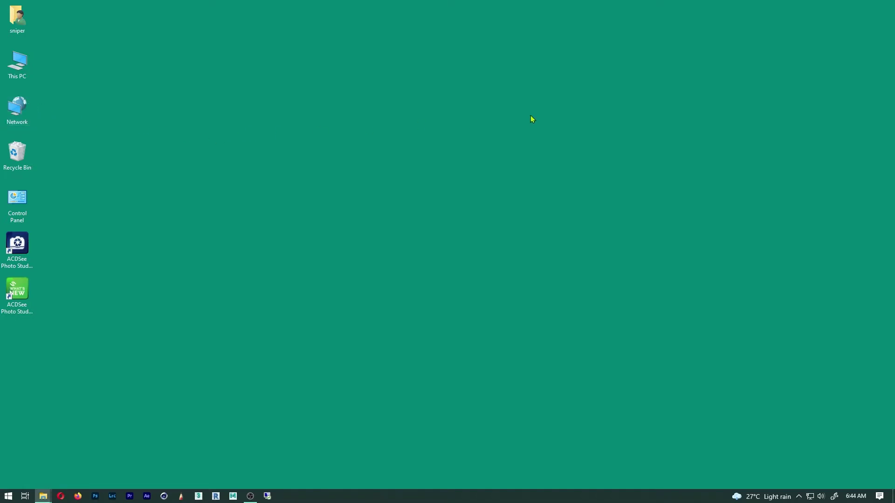
- Open the TL-WR840N router's web administration page from the network devices, maximize it, and visit its WAN settings
left_click_drag(894, 28, 359, 35)
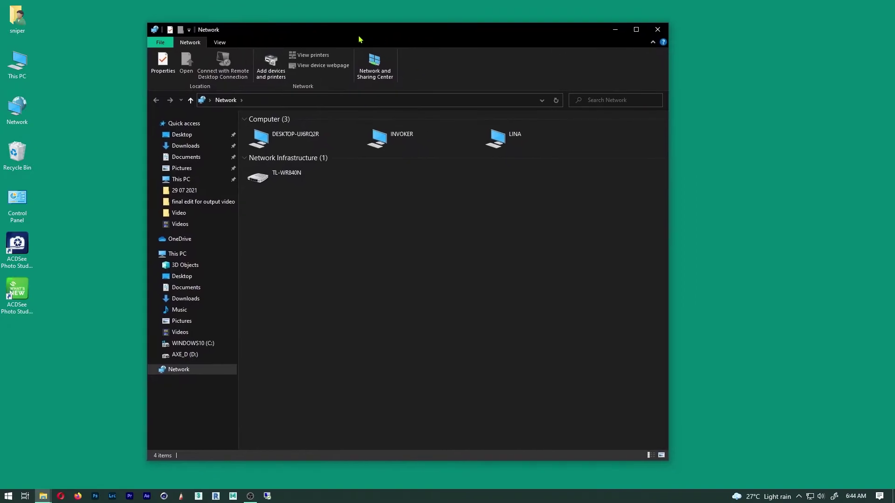
left_click(285, 180)
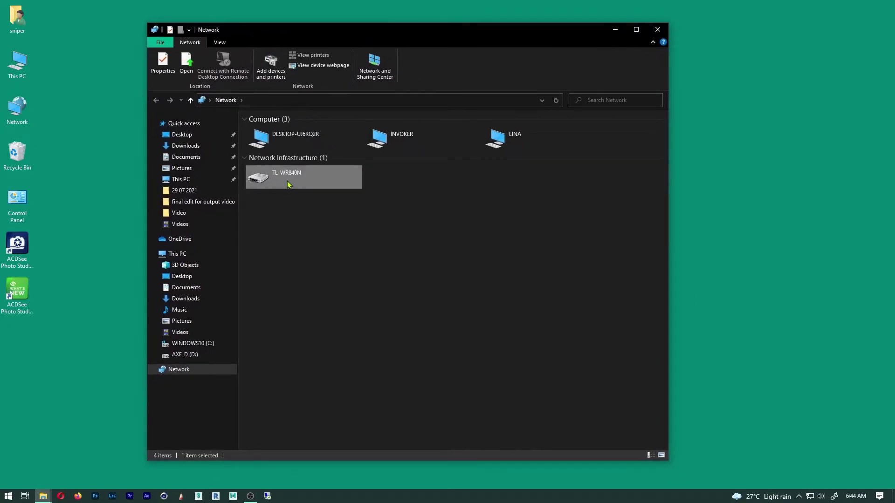
double_click(287, 184)
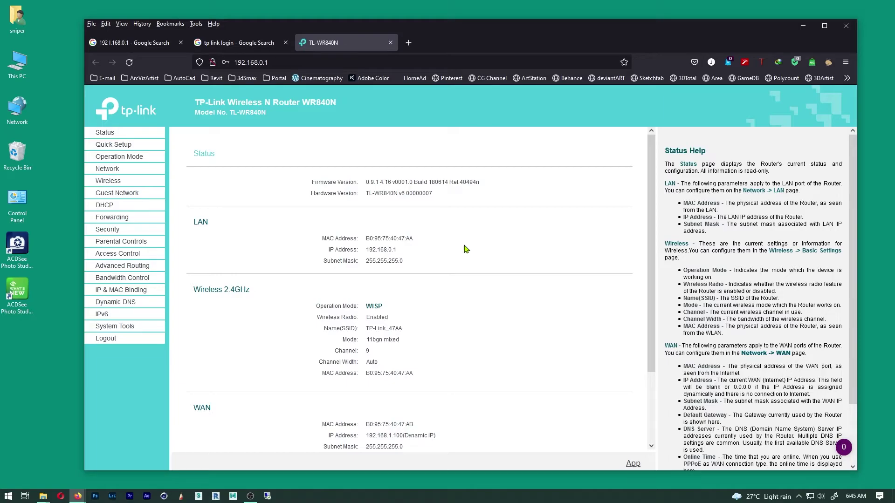
key("super+Up")
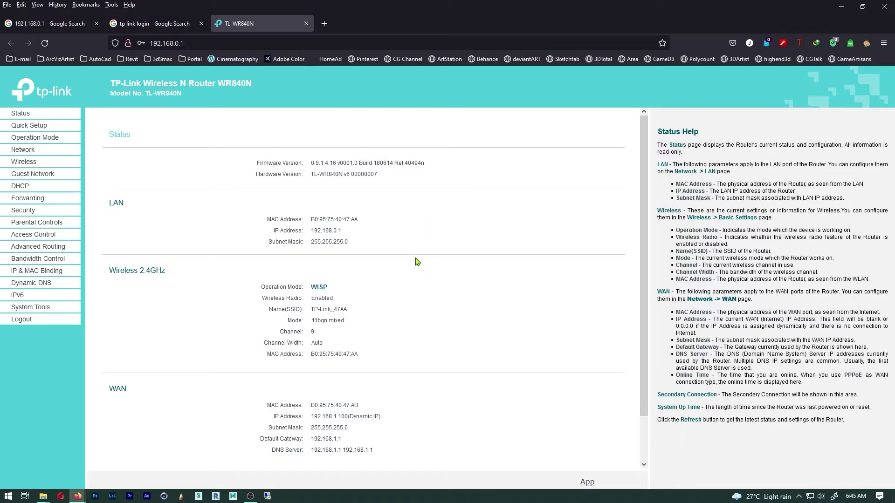
left_click(31, 155)
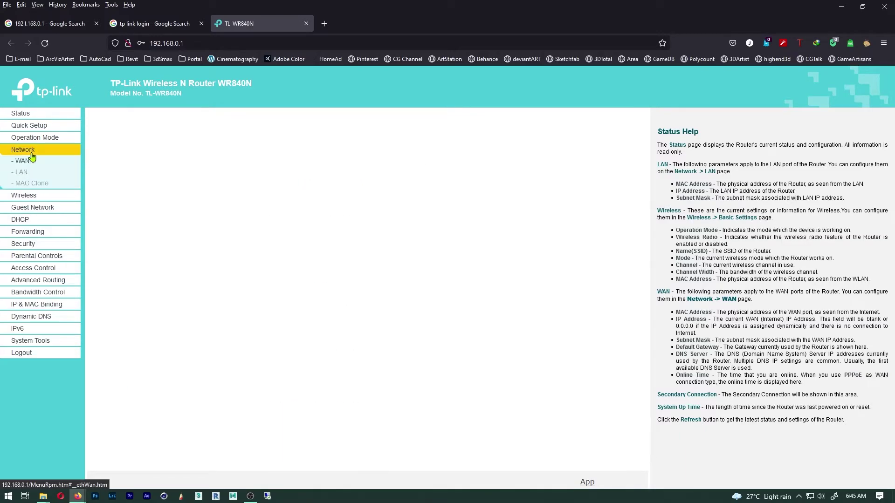
left_click(26, 166)
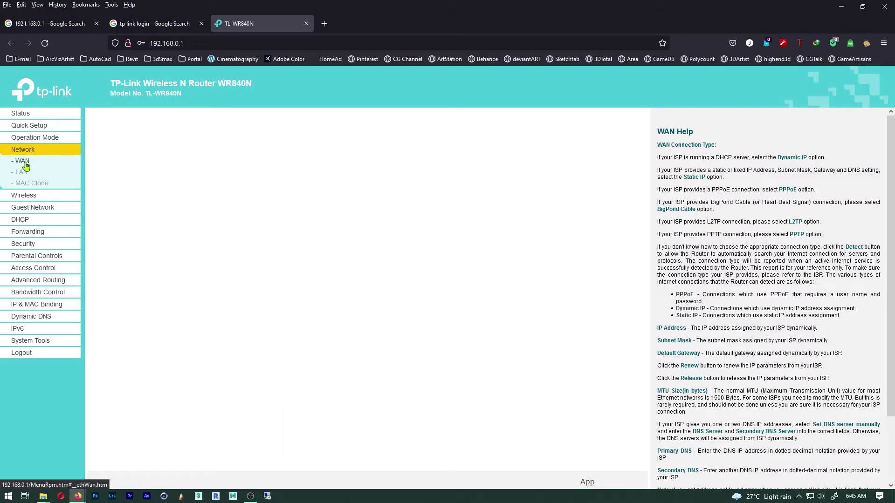
- Go through the router's Quick Setup with WISP operation mode and Dynamic IP as the WAN connection type
left_click(42, 130)
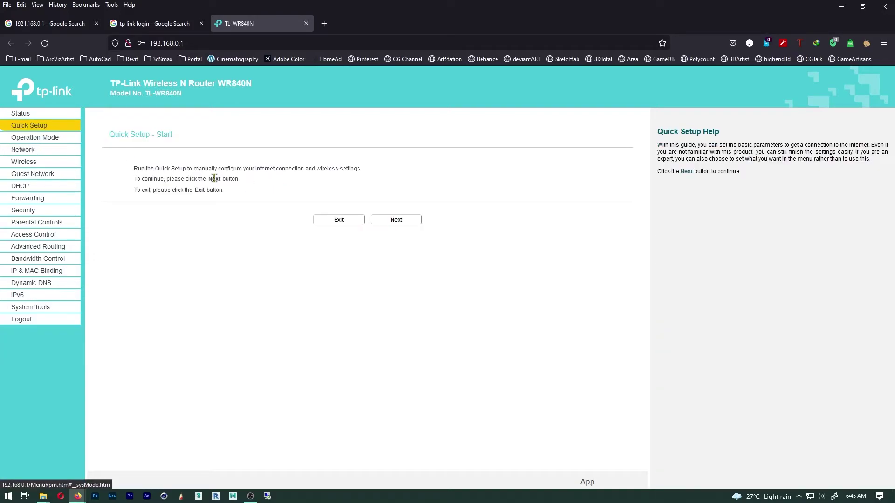
left_click(412, 222)
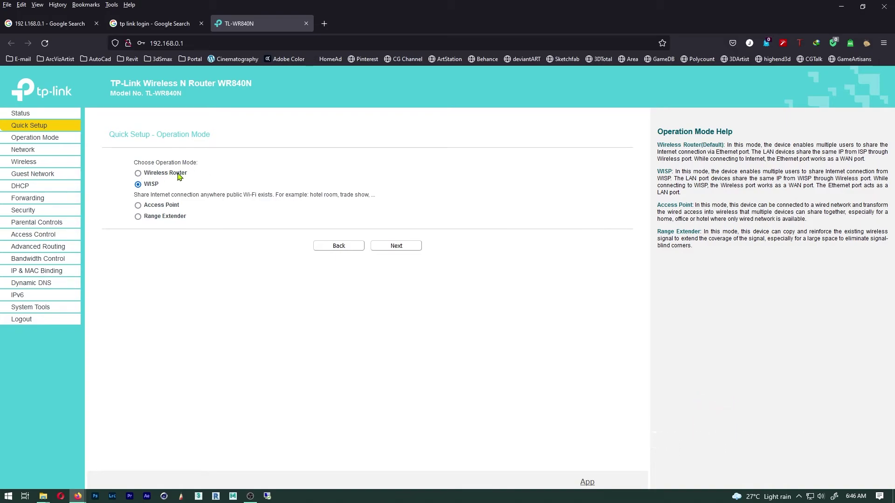
left_click(402, 247)
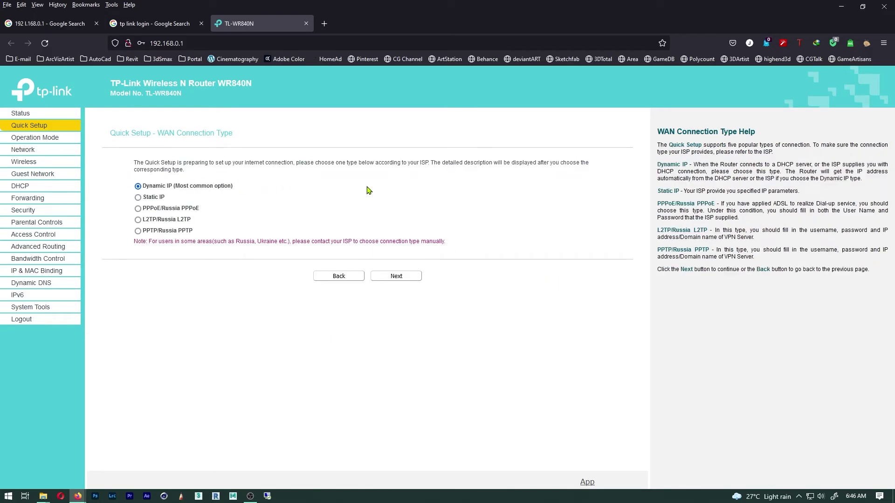
left_click(405, 279)
left_click(410, 278)
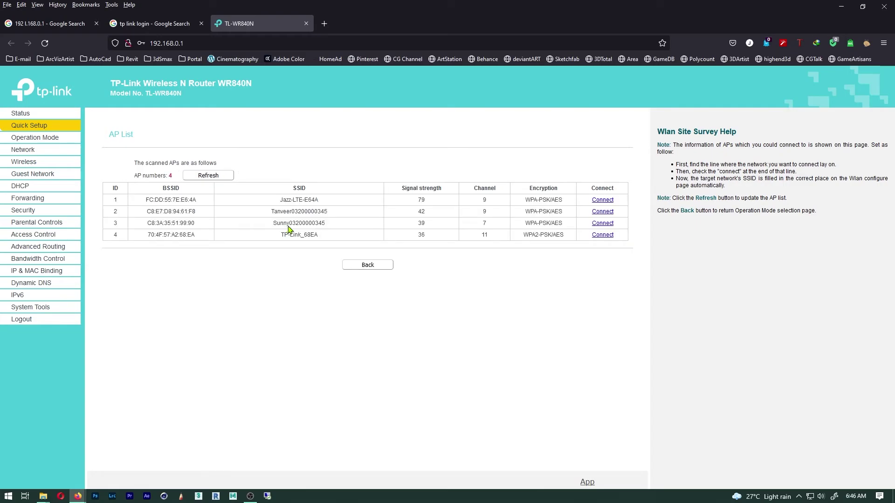
- Choose the Jazz-LTE-E64A access point from the scanned list as the network to bridge
left_click_drag(280, 200, 319, 201)
left_click(275, 204)
left_click_drag(407, 201, 489, 200)
left_click_drag(280, 201, 320, 202)
left_click(603, 200)
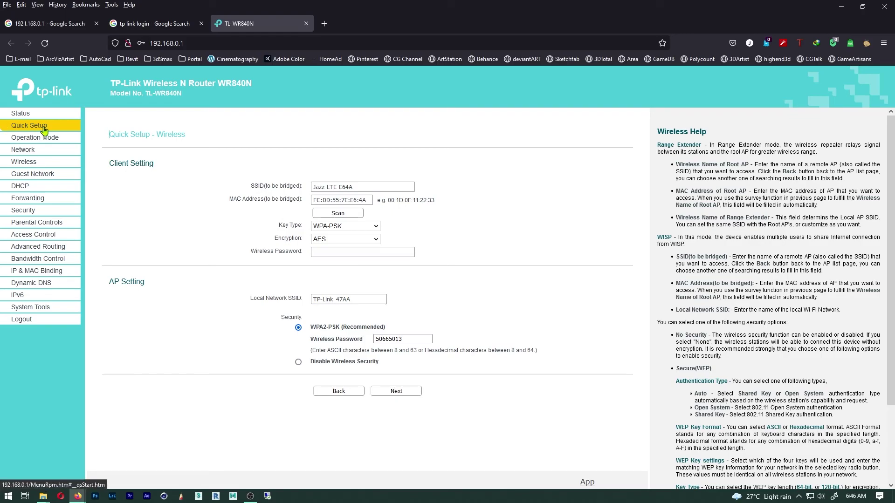
- Review the router's status page through its WAN section, and close the router page
left_click(19, 116)
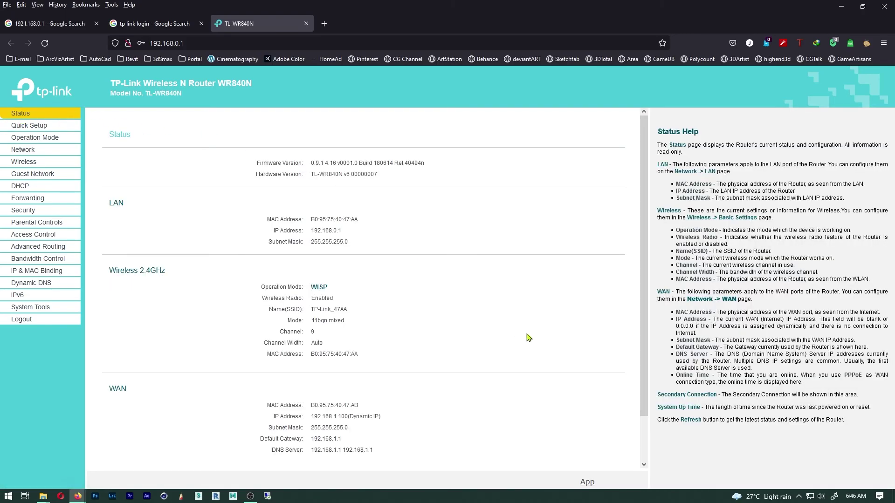
scroll(506, 323, "down", 2)
left_click(310, 24)
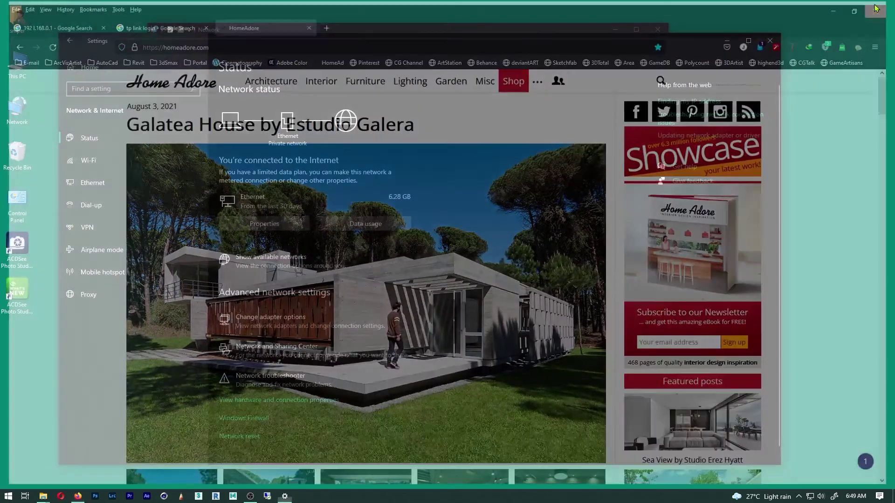
- Close the browser and Settings windows, and select the computers INVOKER and DESKTOP-UJ6RQ2R among the network devices
left_click(884, 7)
left_click(770, 41)
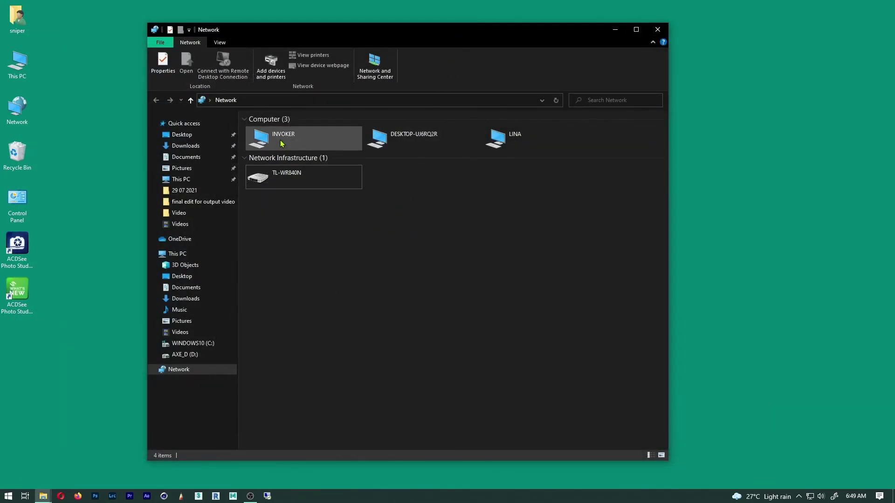
left_click(261, 138)
left_click(378, 148)
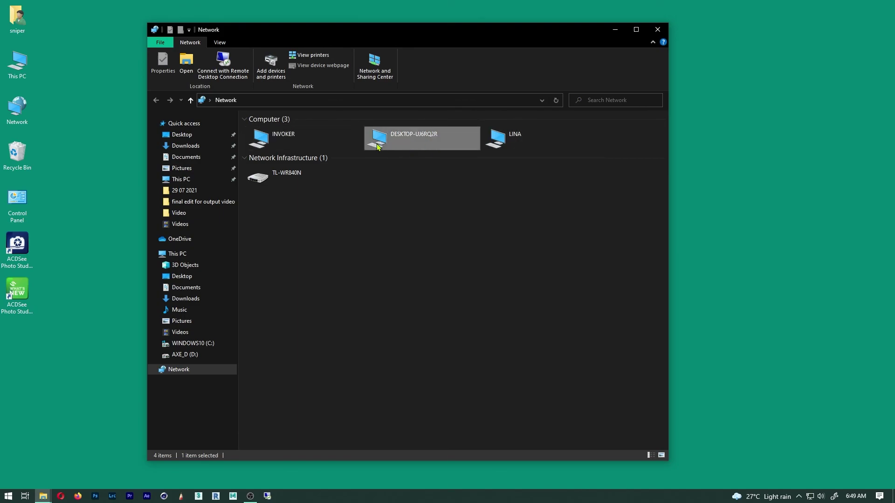